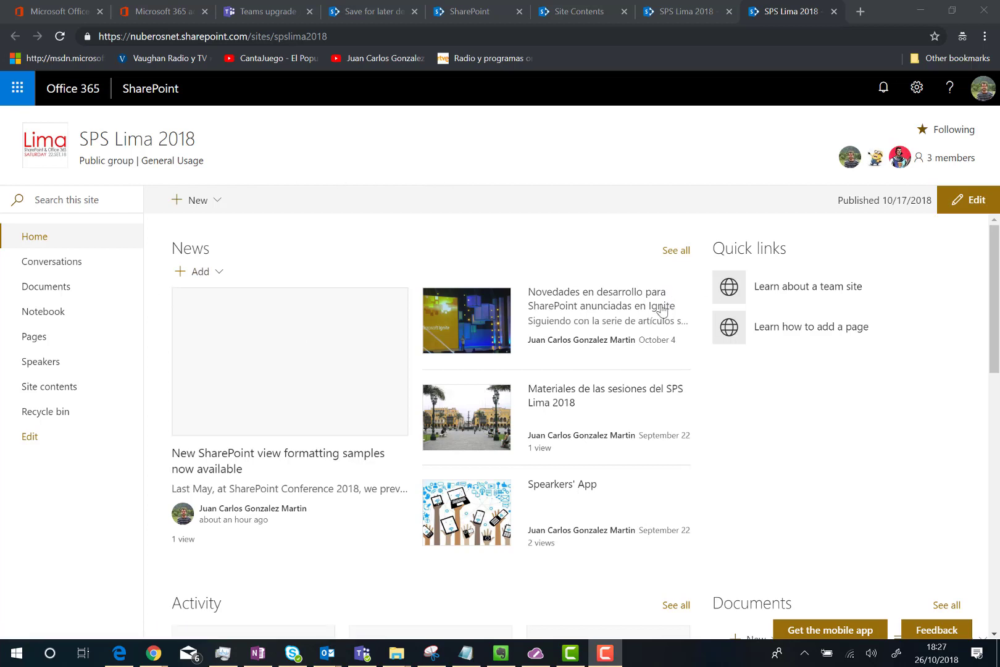
Go to the SPS Lima 2018 News page using 'See all' beside the News heading.
left_click(674, 258)
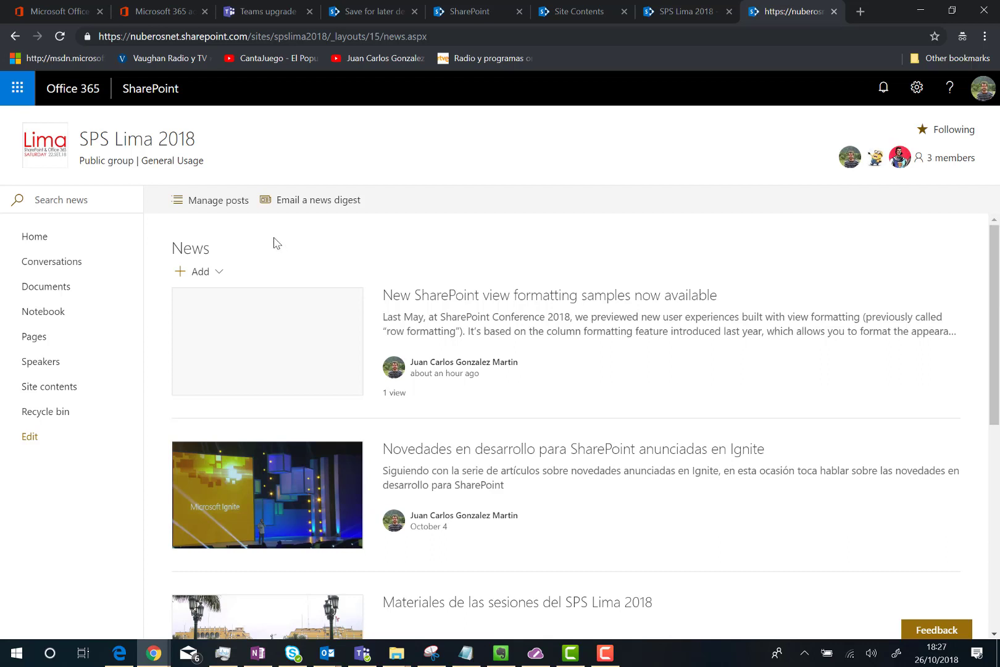
Start a new email news digest from the News page command bar.
left_click(334, 212)
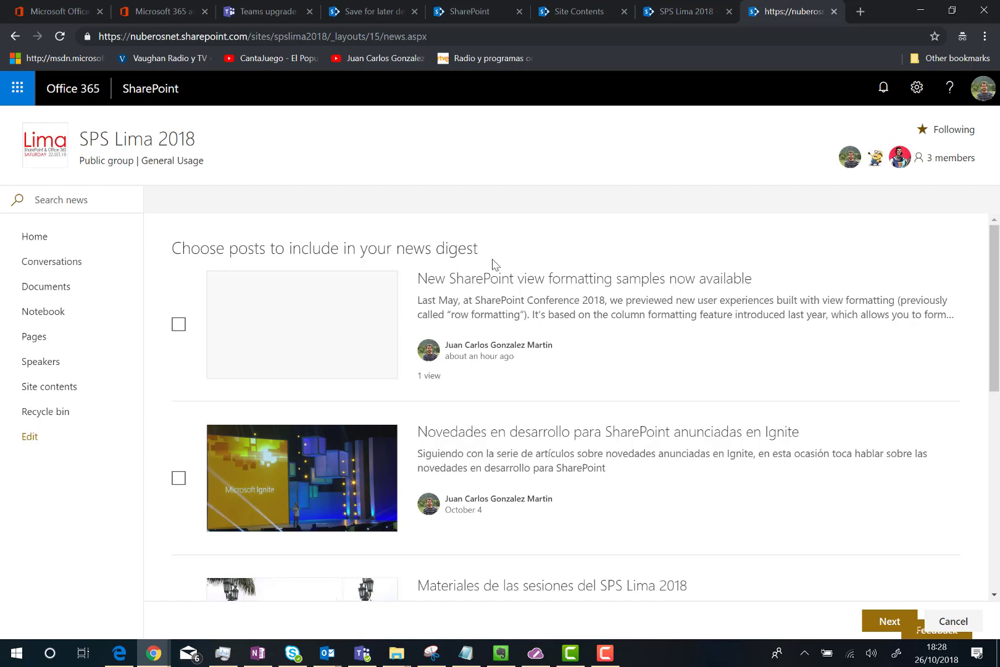
Select the Ignite, Materiales de las sesiones and Spearkers' App posts and proceed.
scroll(190, 404, "down", 3)
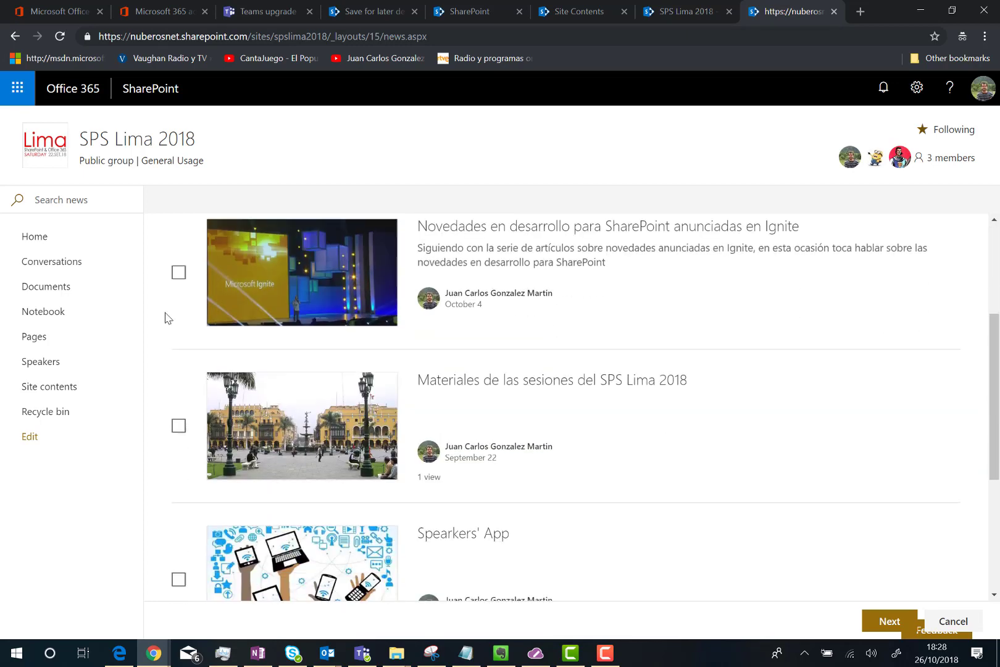
left_click(177, 275)
left_click(179, 426)
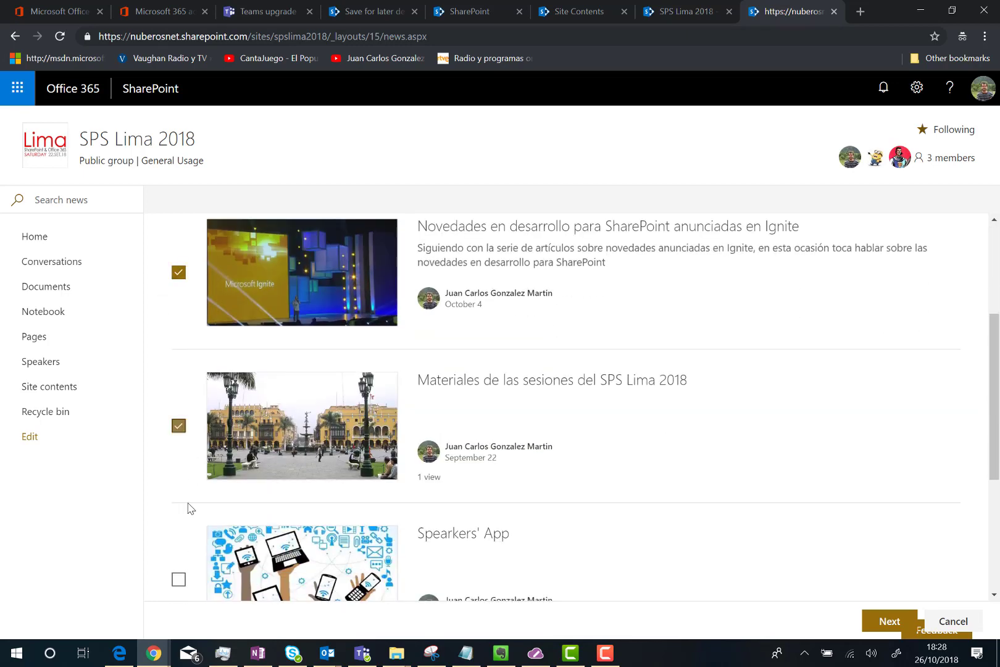
left_click(178, 580)
scroll(183, 526, "down", 3)
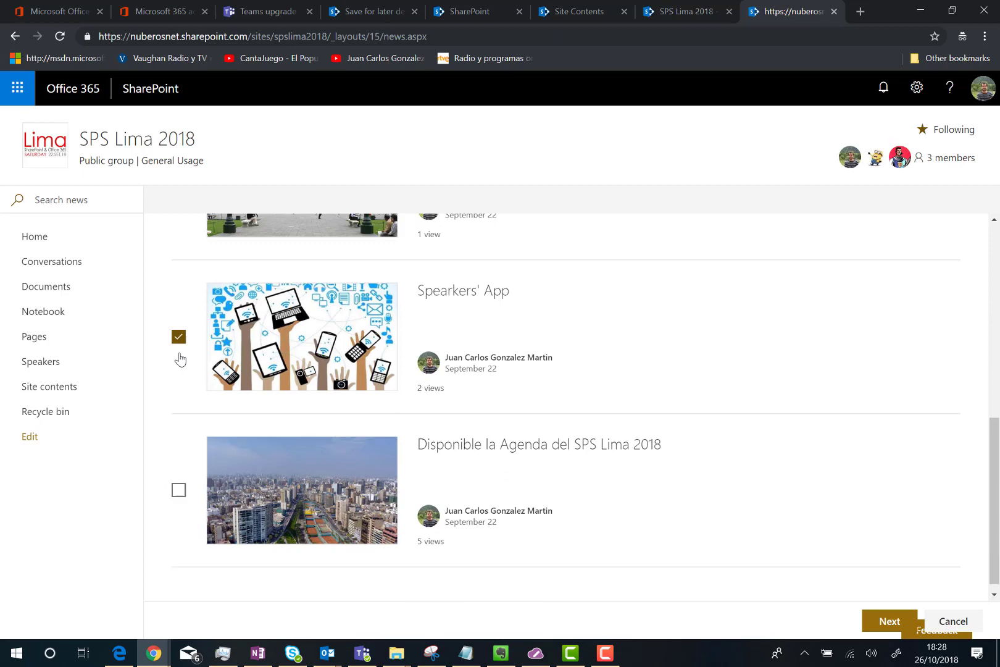
scroll(346, 503, "up", 5)
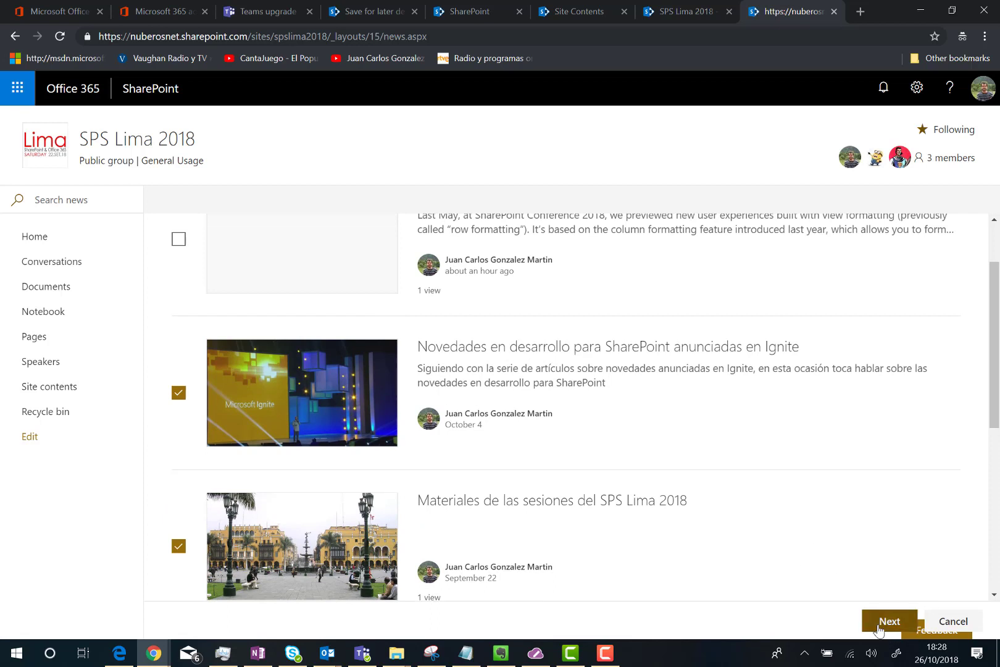
left_click(879, 629)
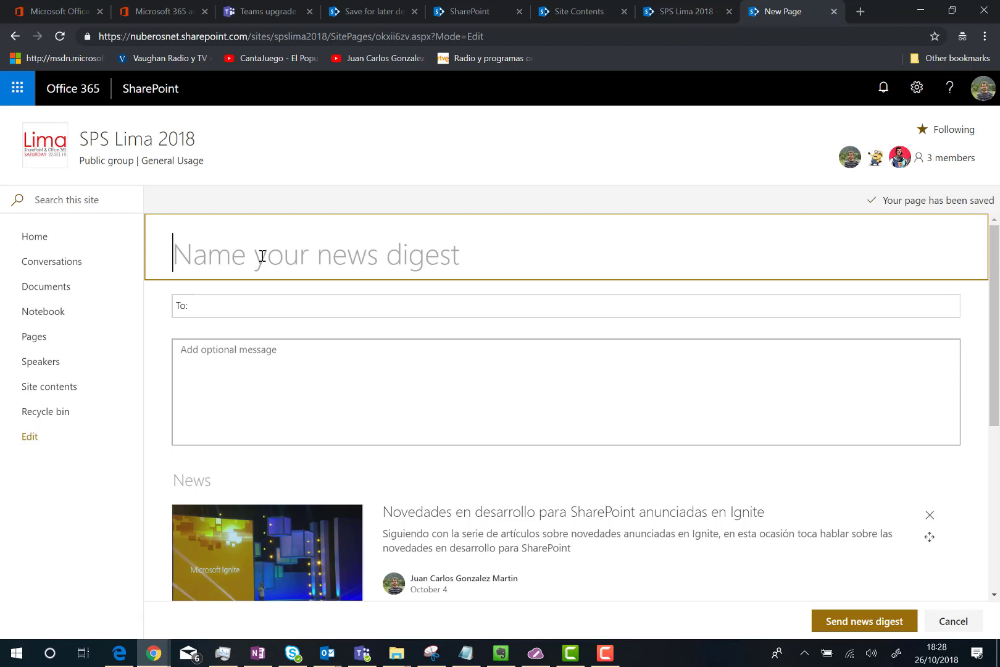
Name the digest 'Important news published in the Intranet', correcting a false start.
type("Sum")
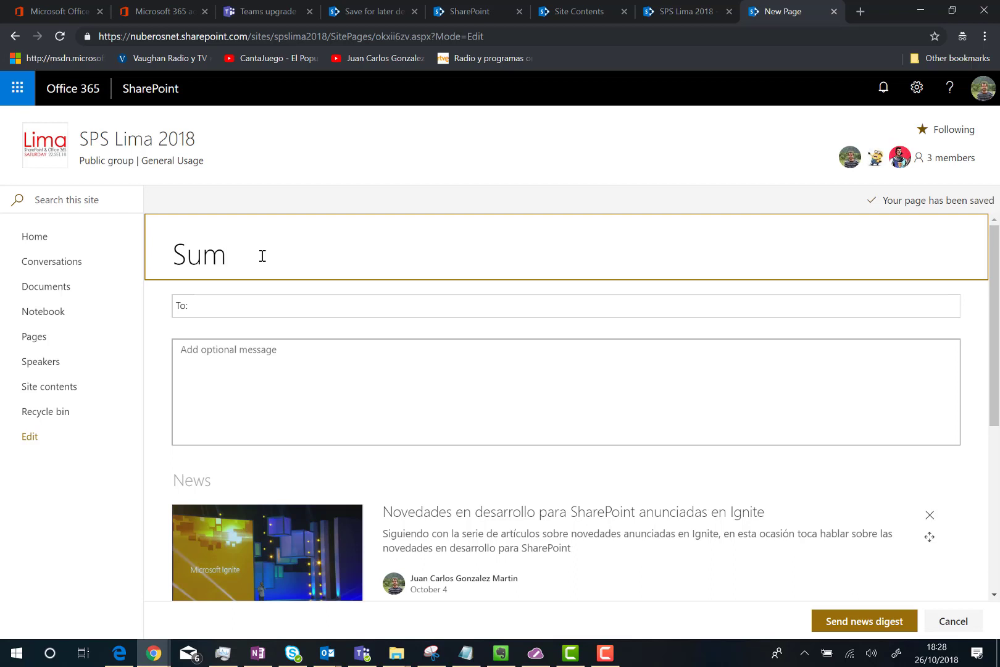
key("BackSpace")
key("BackSpace")
key("BackSpace")
type("Importan")
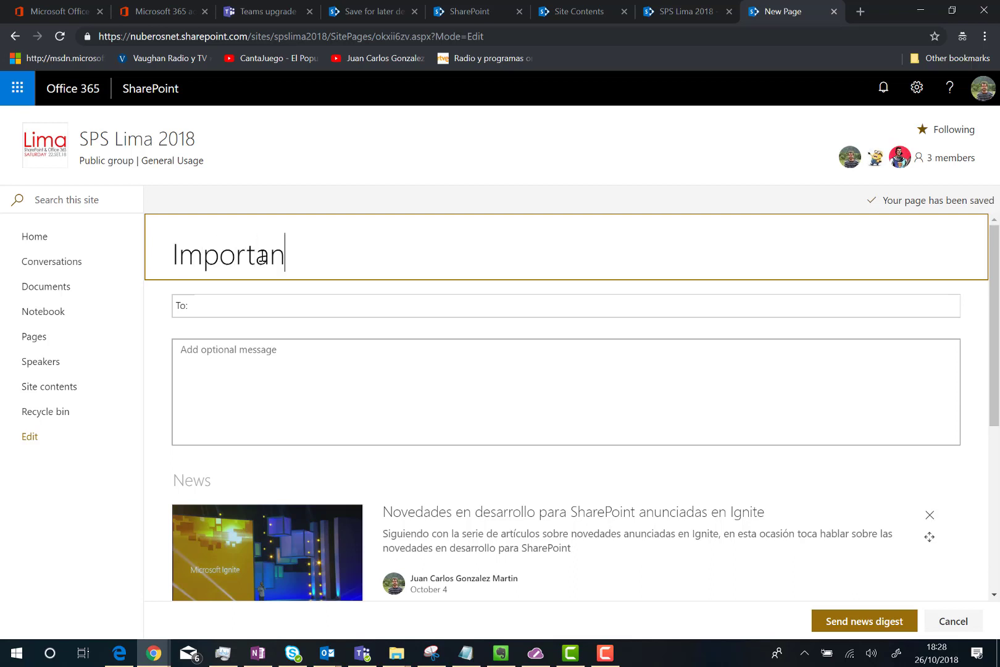
type("t news pu")
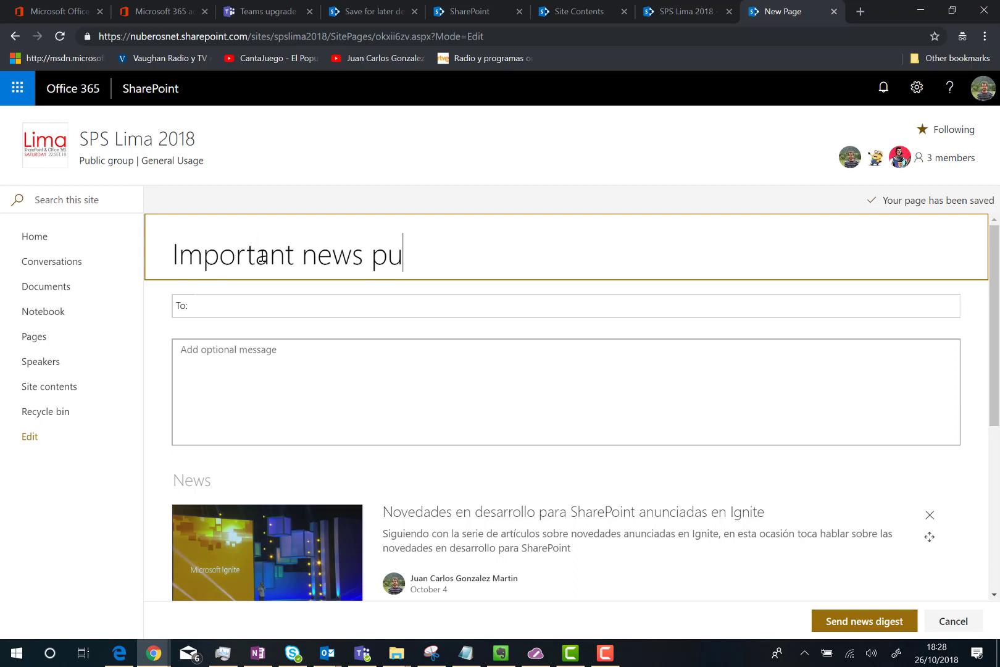
type("blished in ")
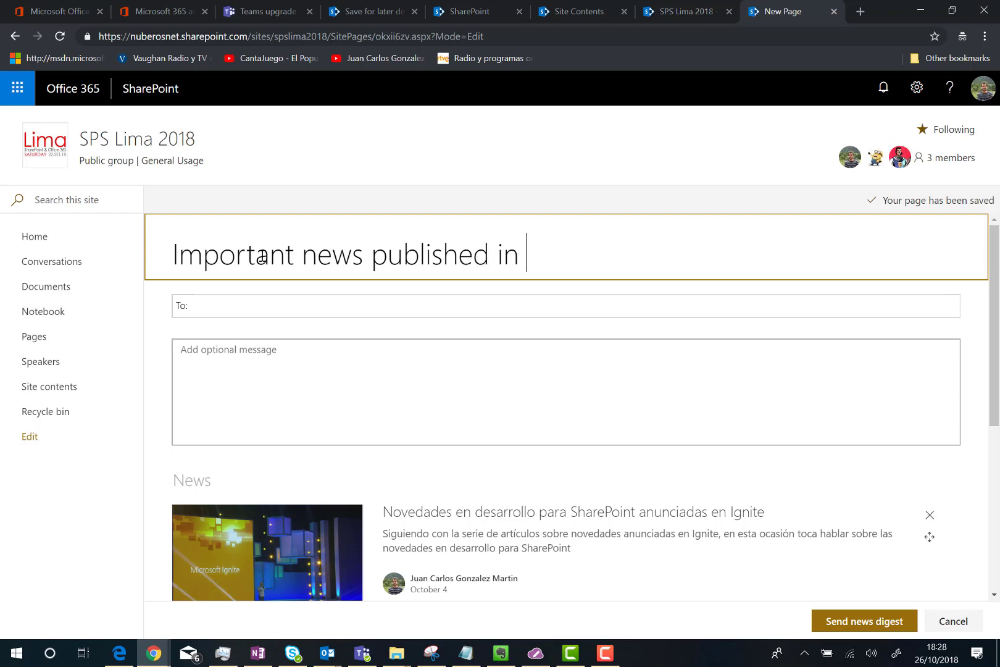
type("the Intranet")
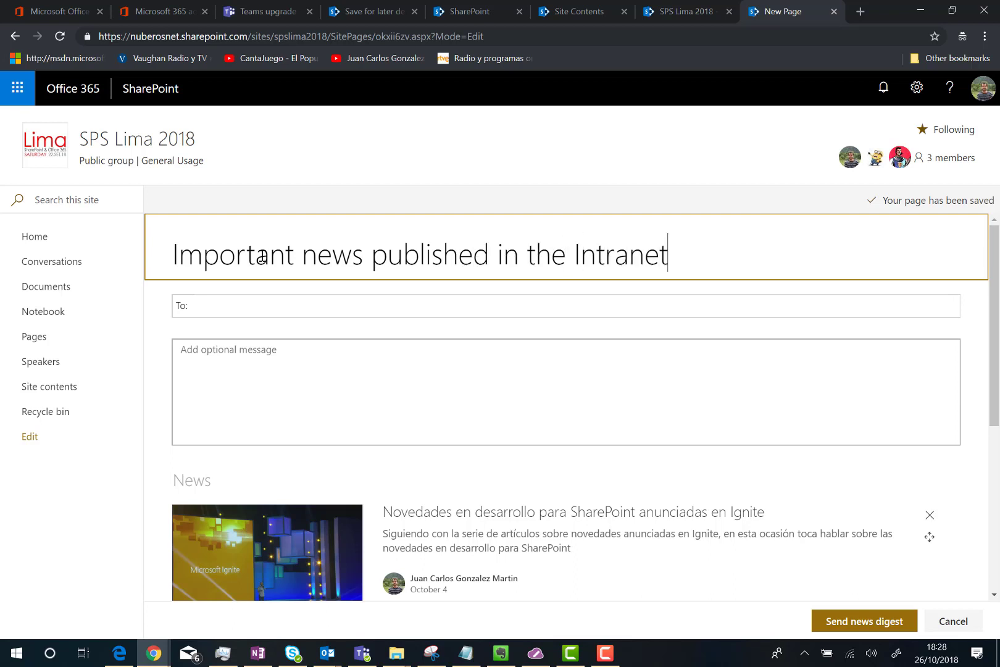
left_click(217, 308)
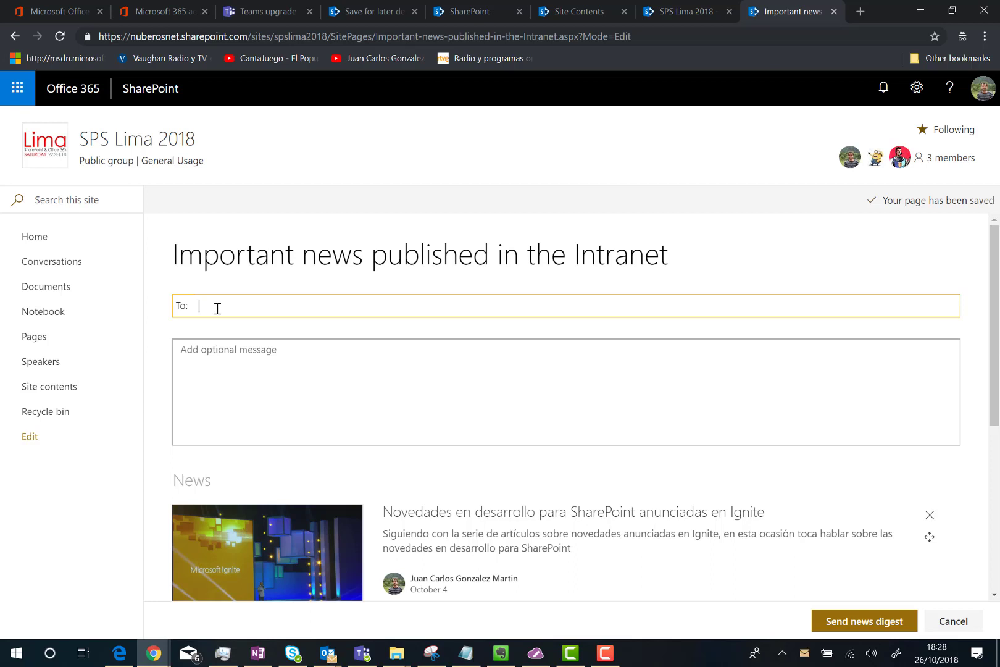
Add three people to the To line, picking each from the name suggestions.
type("jcg")
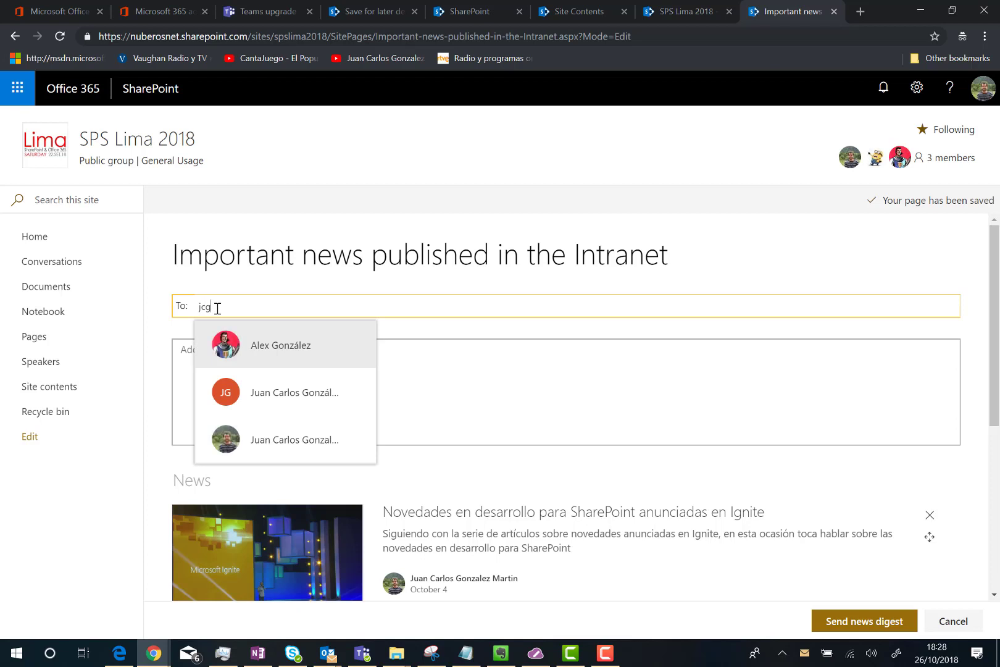
left_click(278, 442)
type("alex")
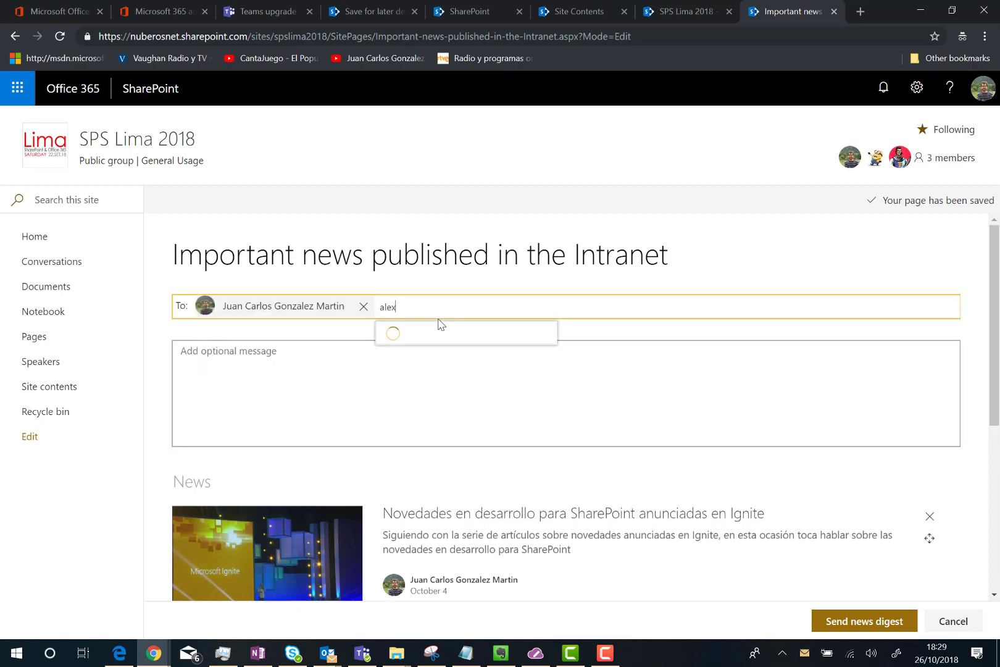
key("Return")
type("dave")
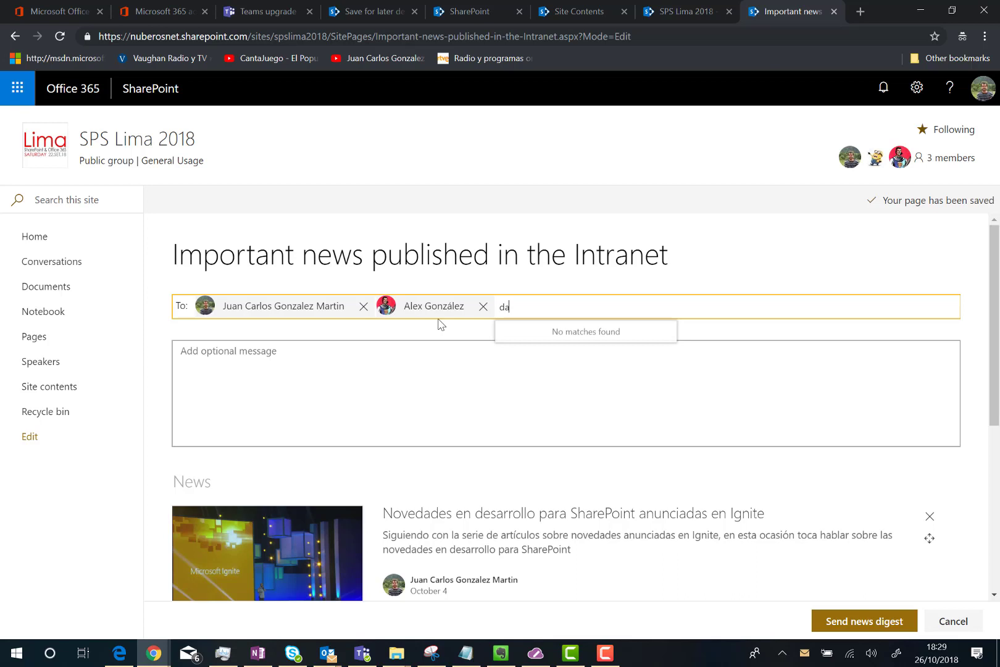
left_click(324, 364)
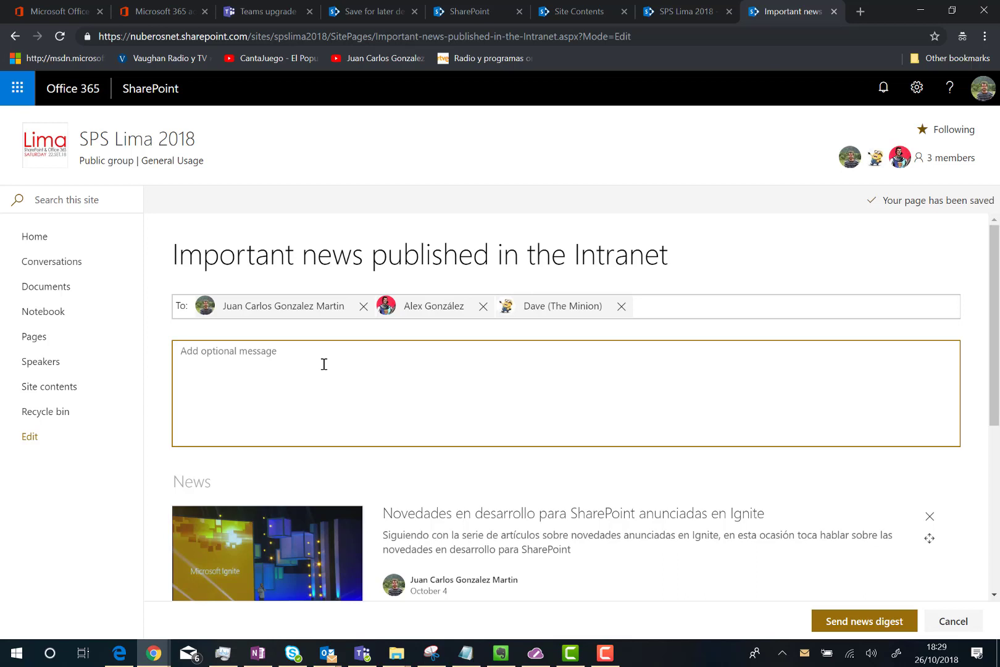
Add a note introducing this week's news digest, hoping readers find it interesting, then send it.
type("Ey guys here you are the news digest")
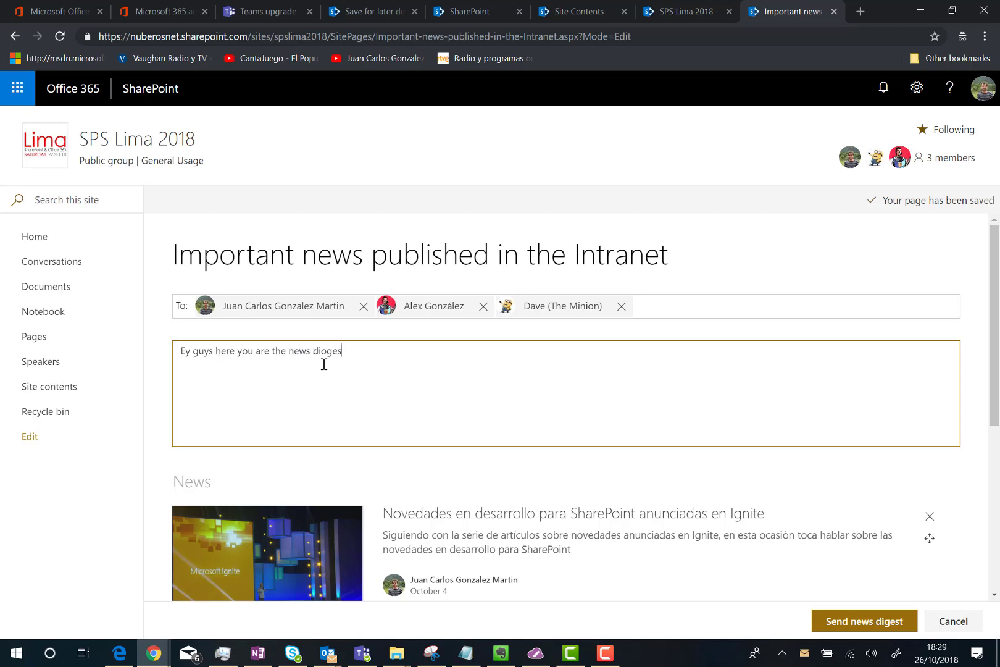
key("BackSpace")
key("BackSpace")
key("BackSpace")
type("est for this week. I hope you find")
key("BackSpace")
key("BackSpace")
type("d i")
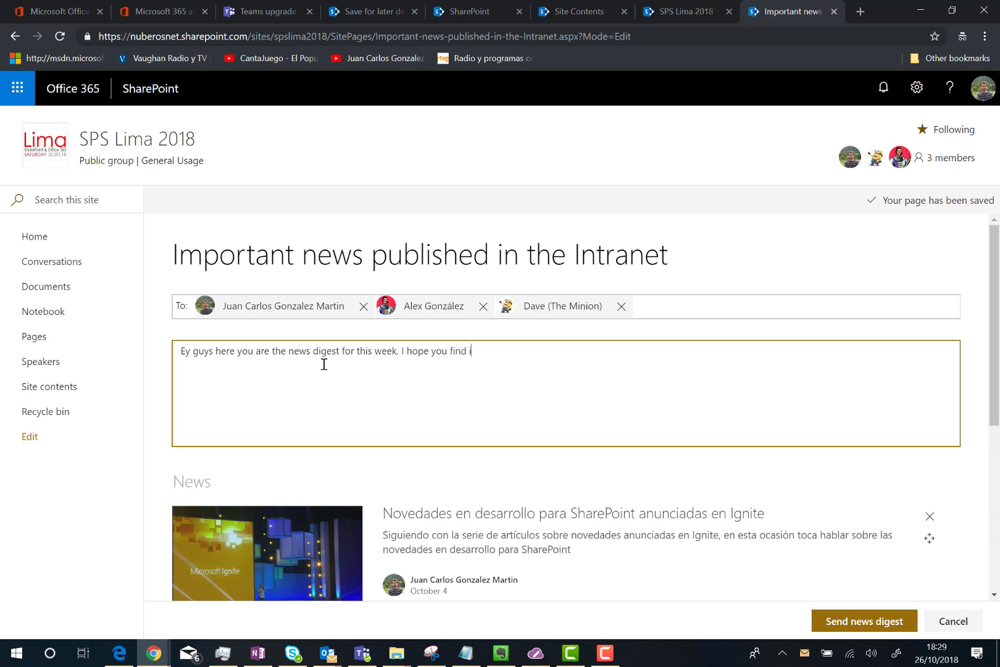
type("t interesting")
left_click(879, 625)
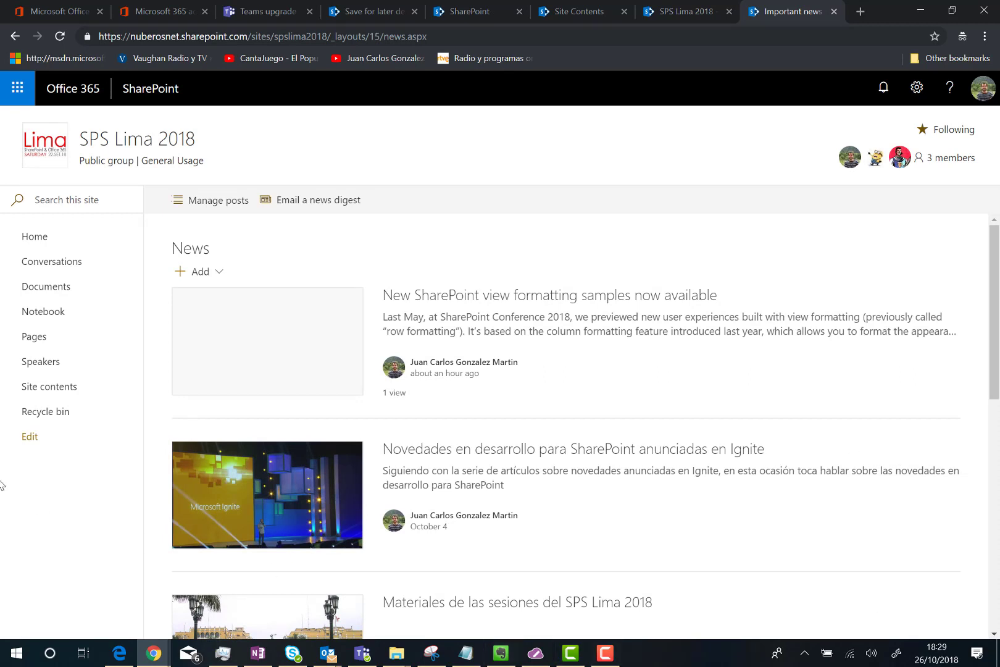
Launch Outlook in a new tab from the Office 365 app launcher.
right_click(13, 93)
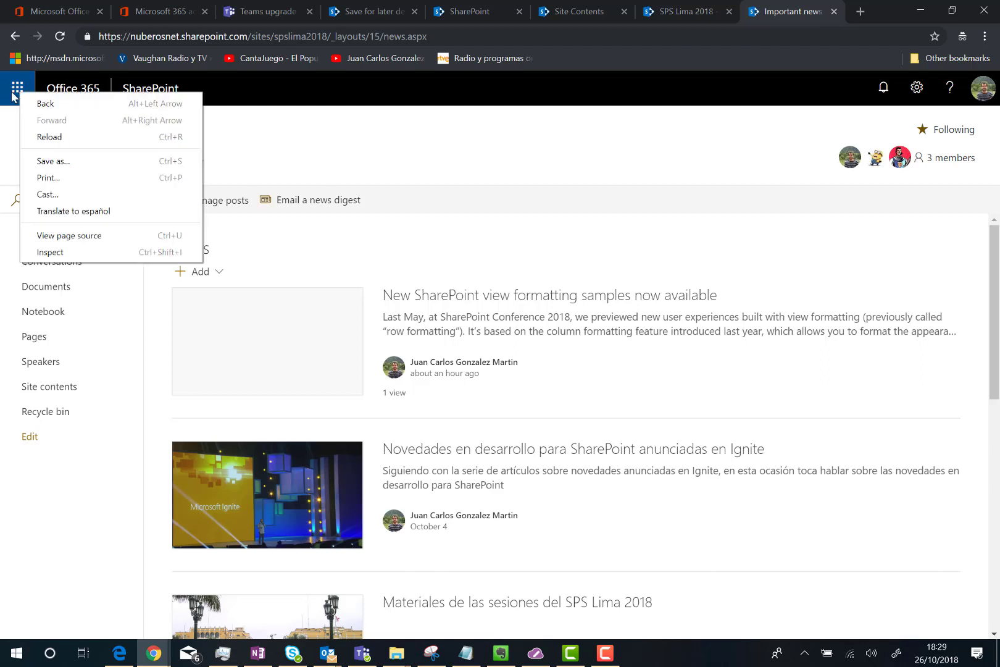
key("Escape")
left_click(12, 94)
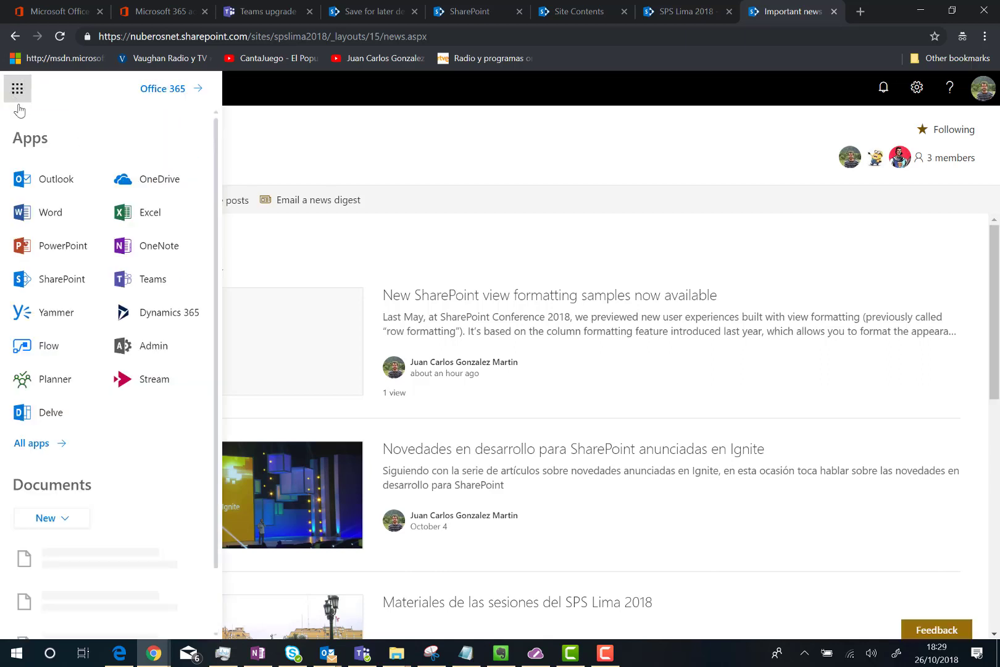
scroll(56, 185, "down", 1)
right_click(56, 174)
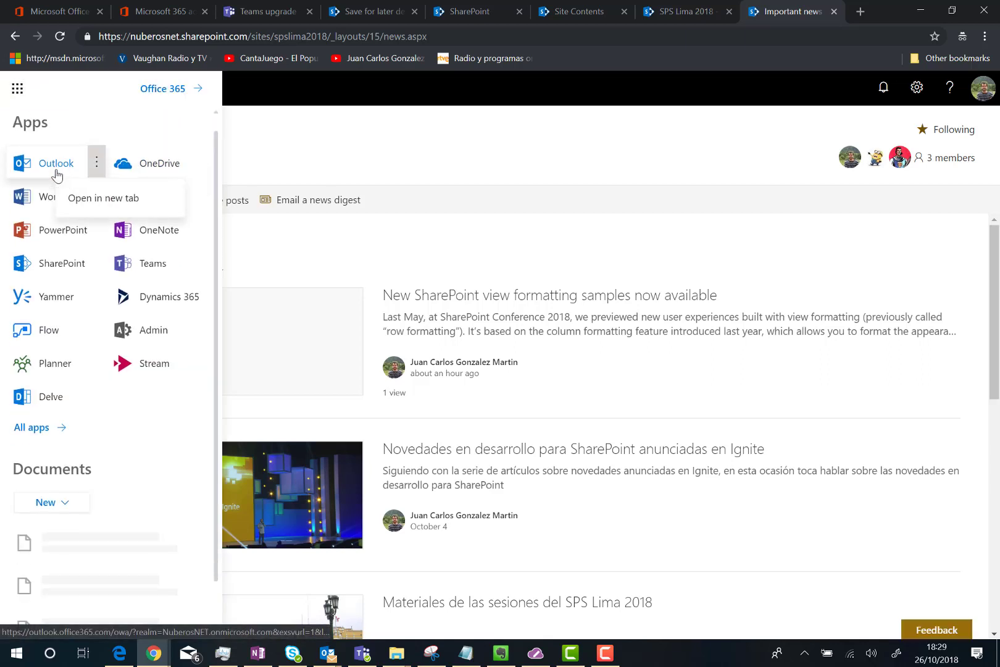
left_click(123, 204)
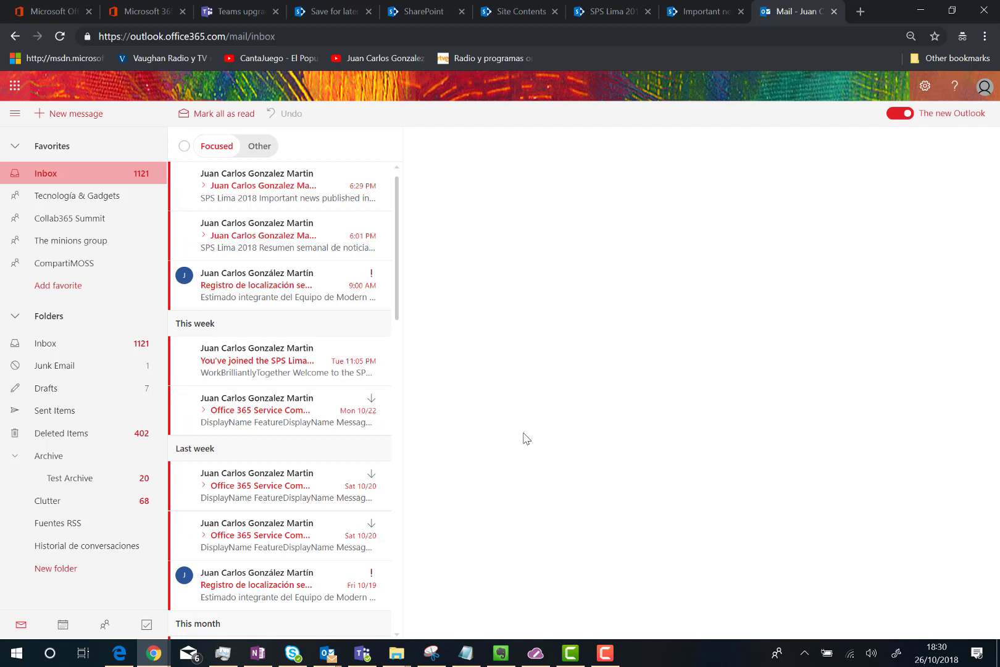
Open the top Inbox digest email and review its intro note and three posts.
left_click(278, 192)
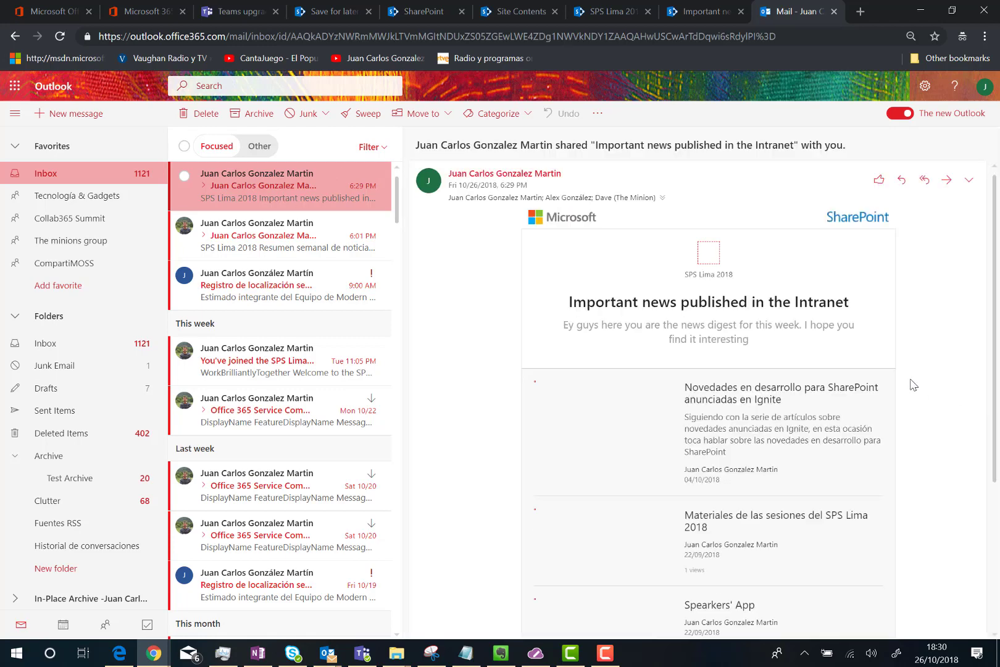
scroll(771, 373, "down", 5)
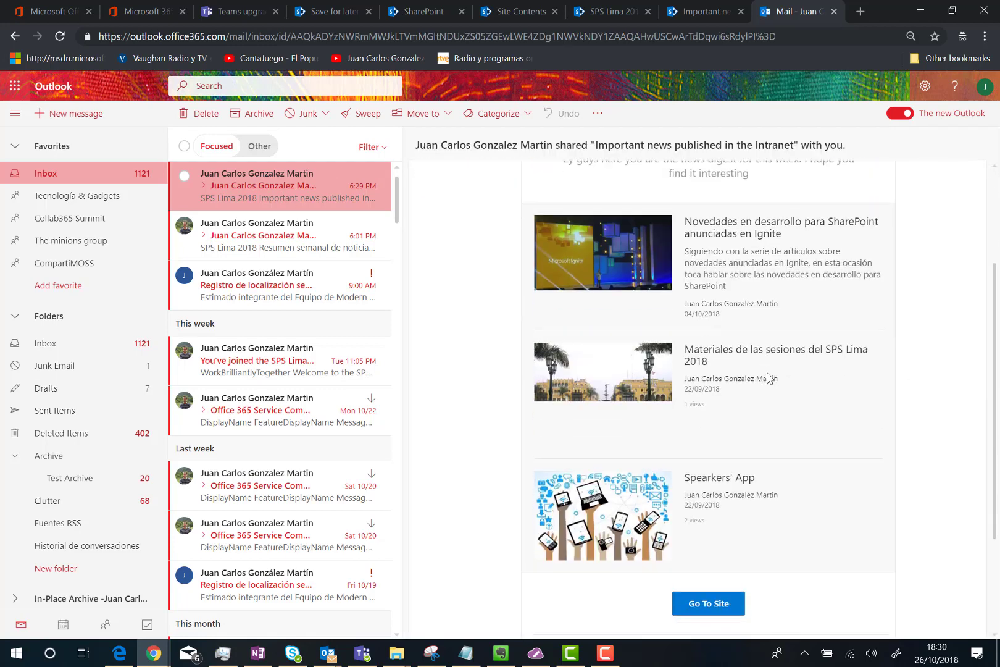
scroll(768, 378, "up", 4)
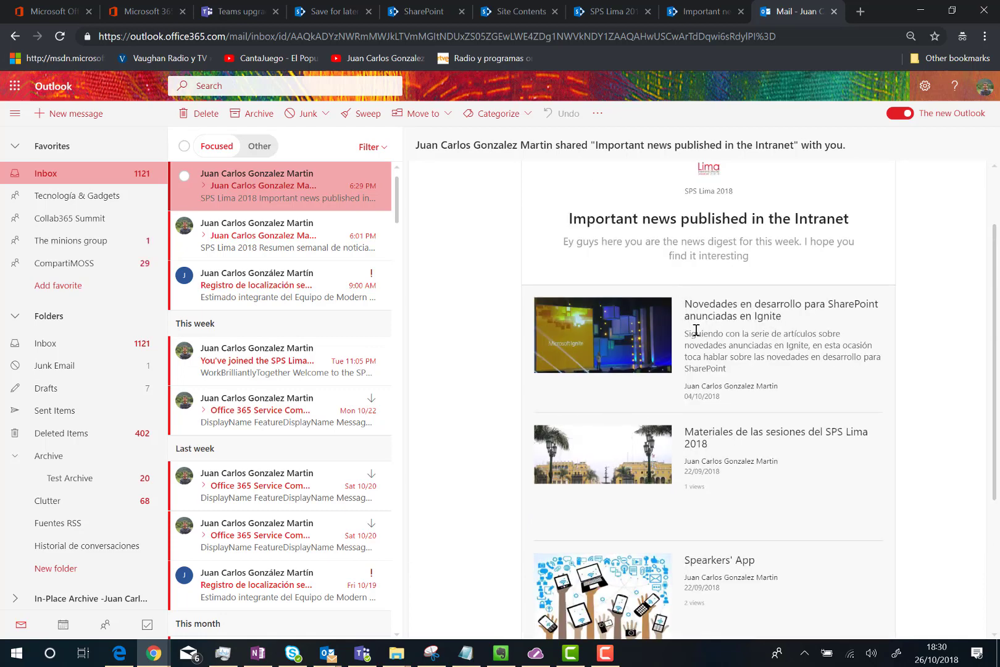
scroll(760, 407, "down", 3)
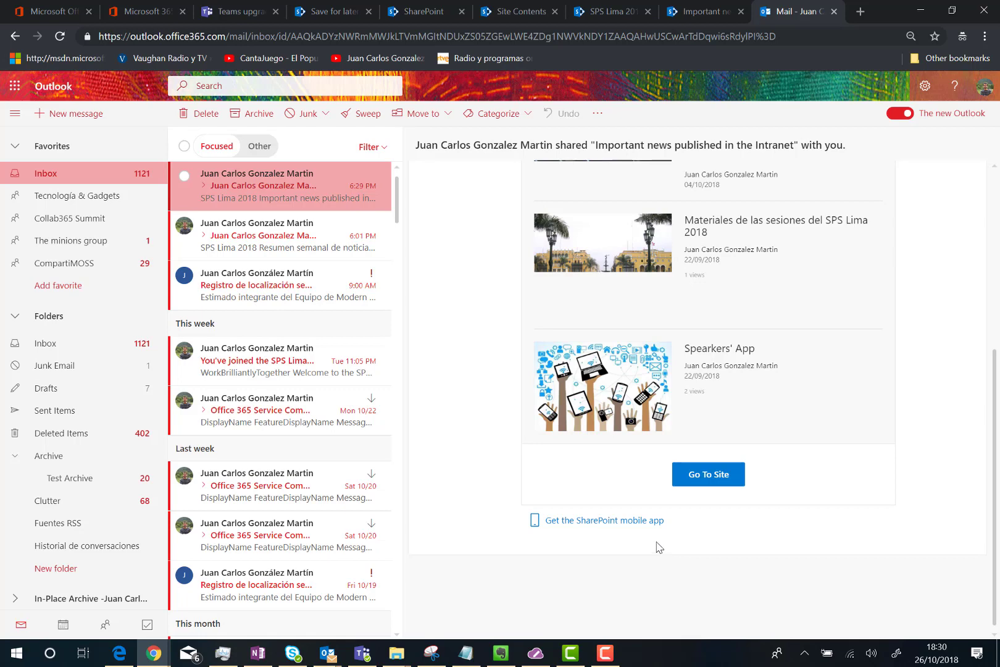
scroll(652, 547, "up", 5)
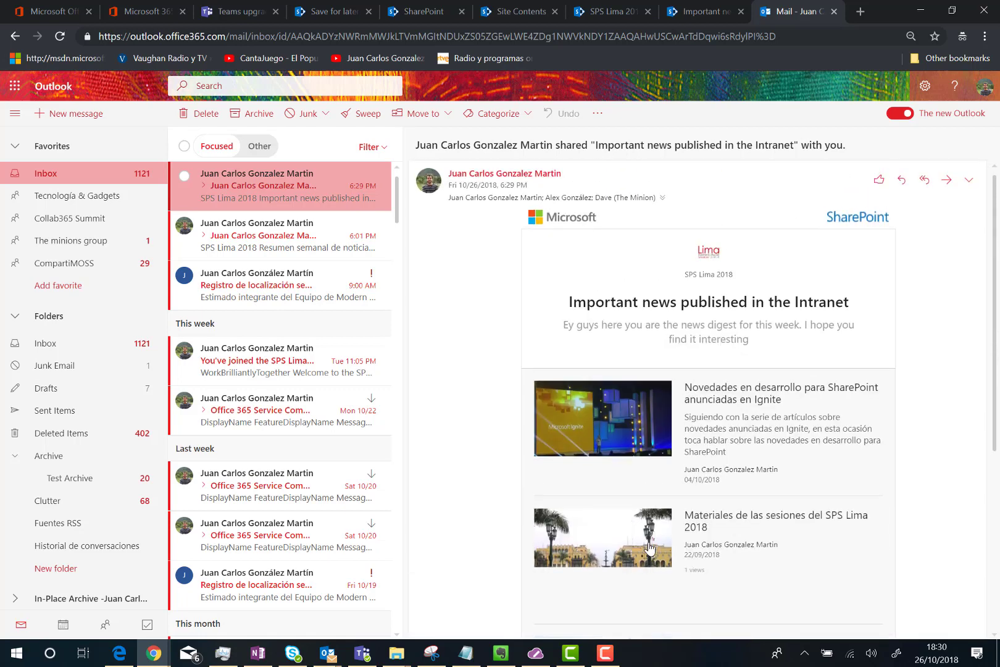